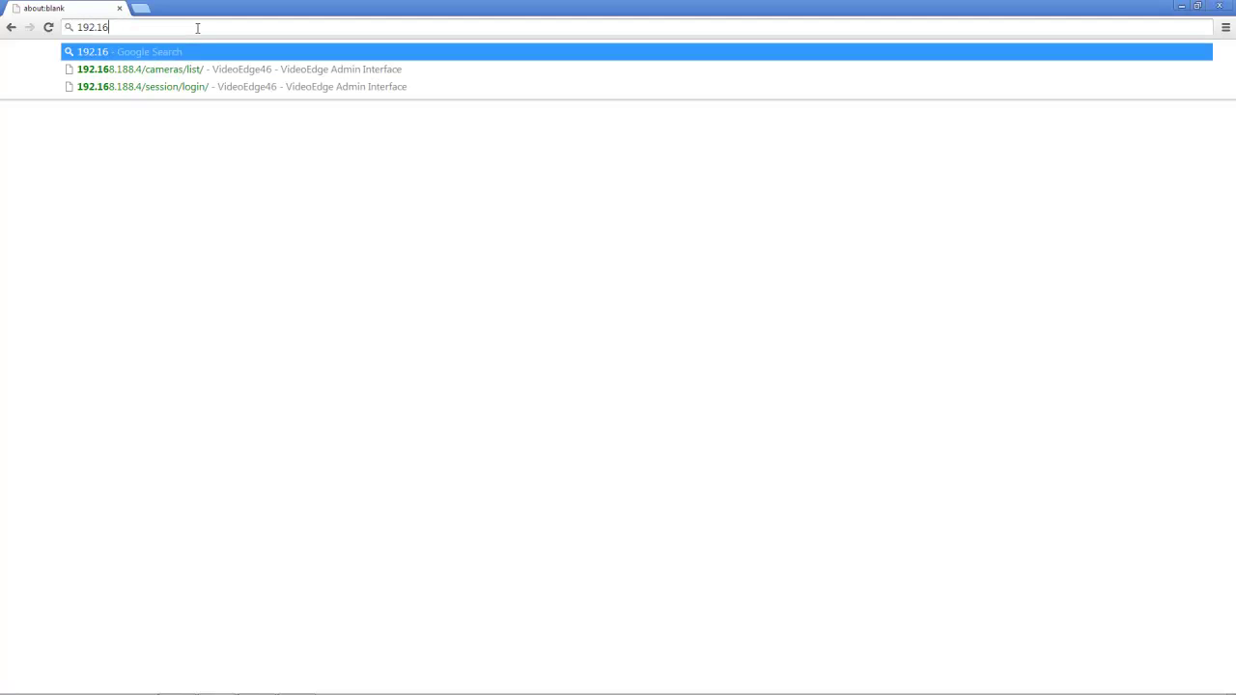
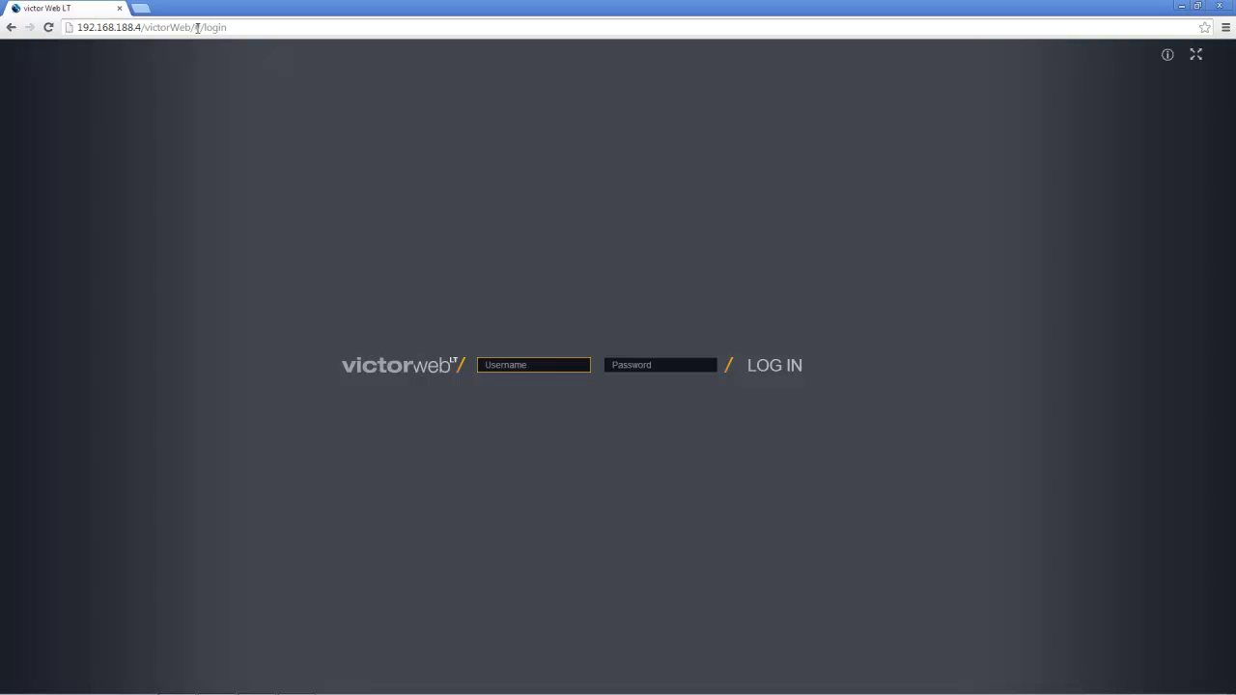
# Step: Enter the admin password and log in to victor Web LT at 192.168.188.4
pyautogui.press('Tab')
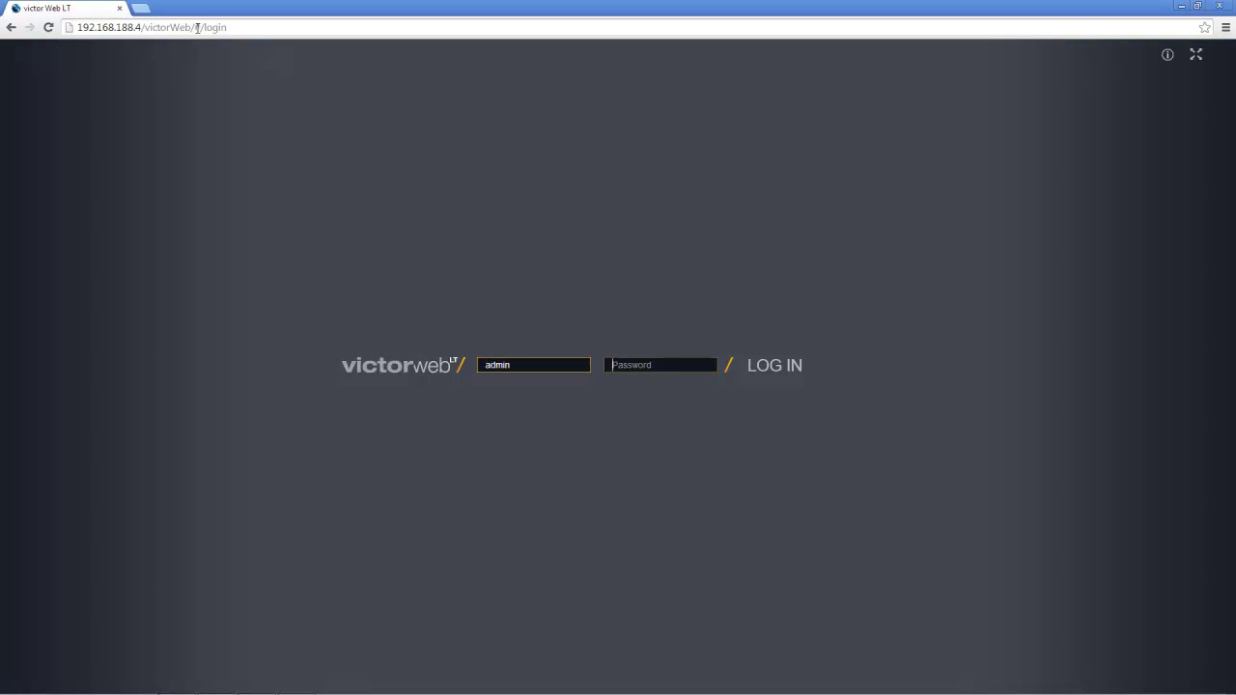
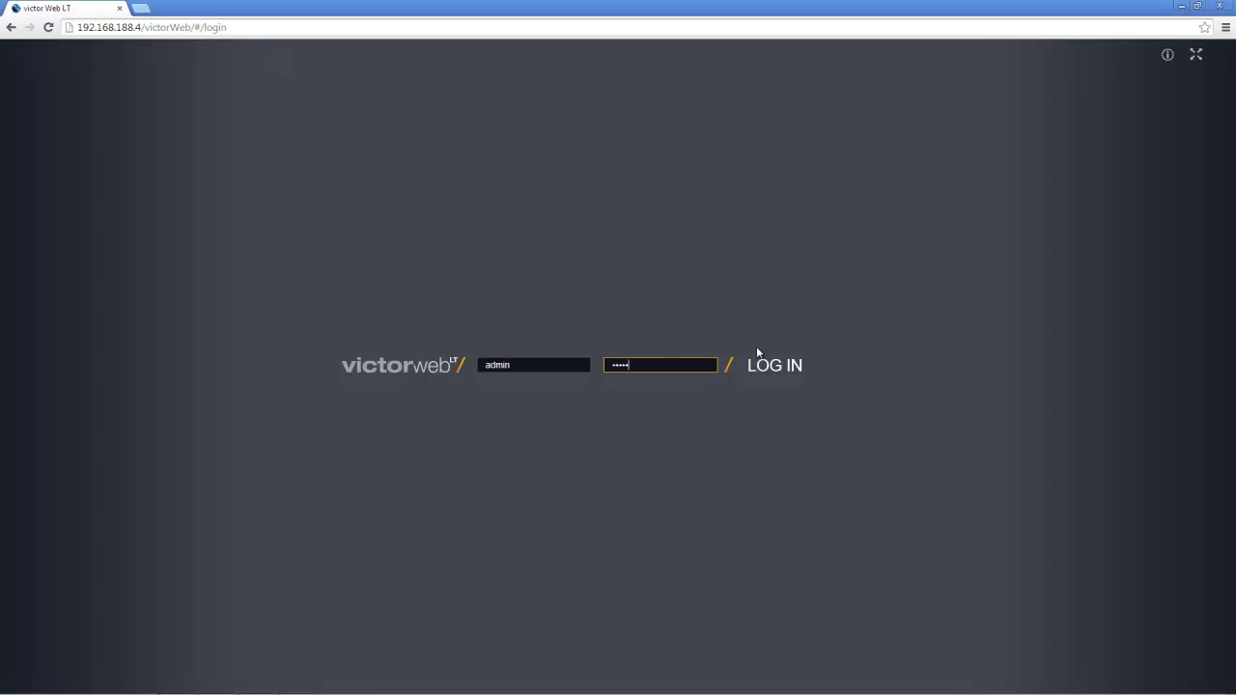
pyautogui.click(772, 365)
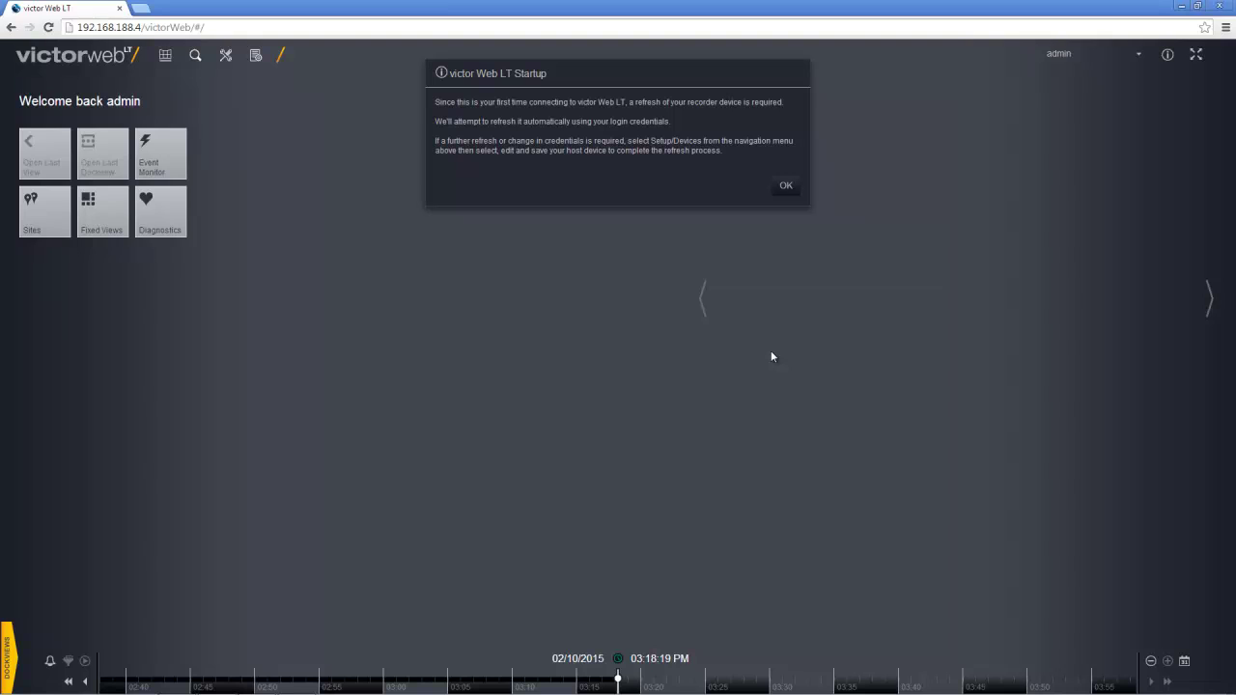
# Step: Dismiss the first-connection Startup notice with OK so the recorder refresh starts
pyautogui.click(786, 186)
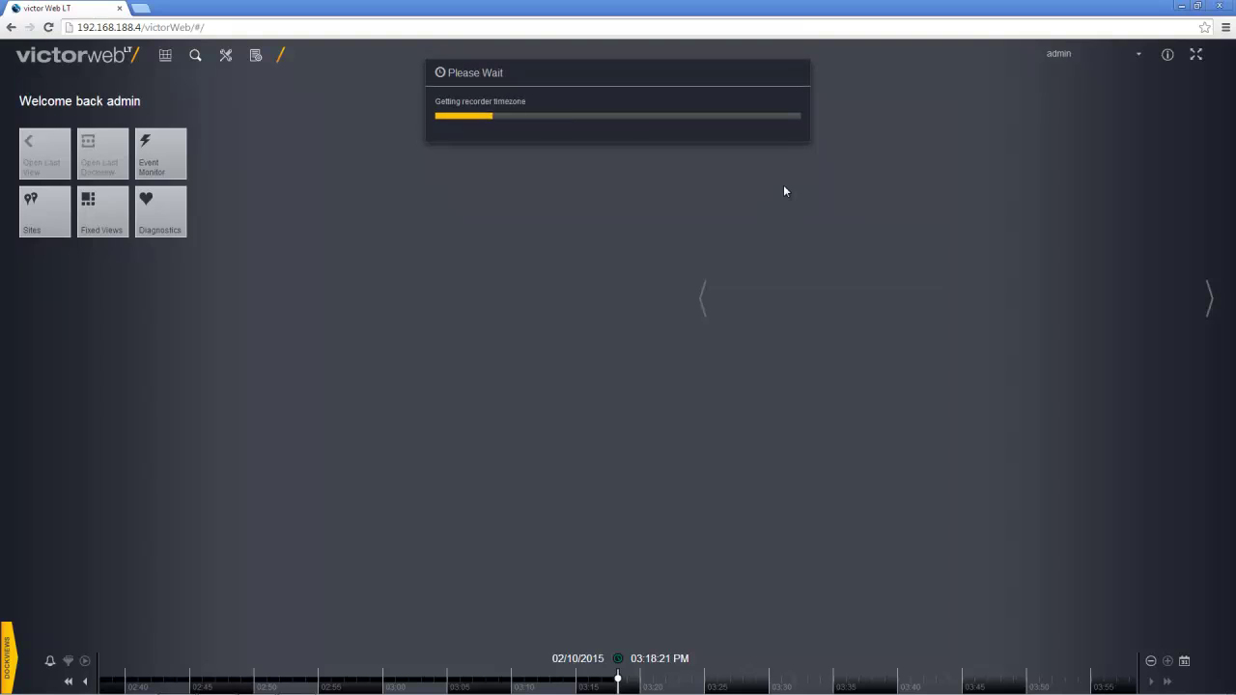